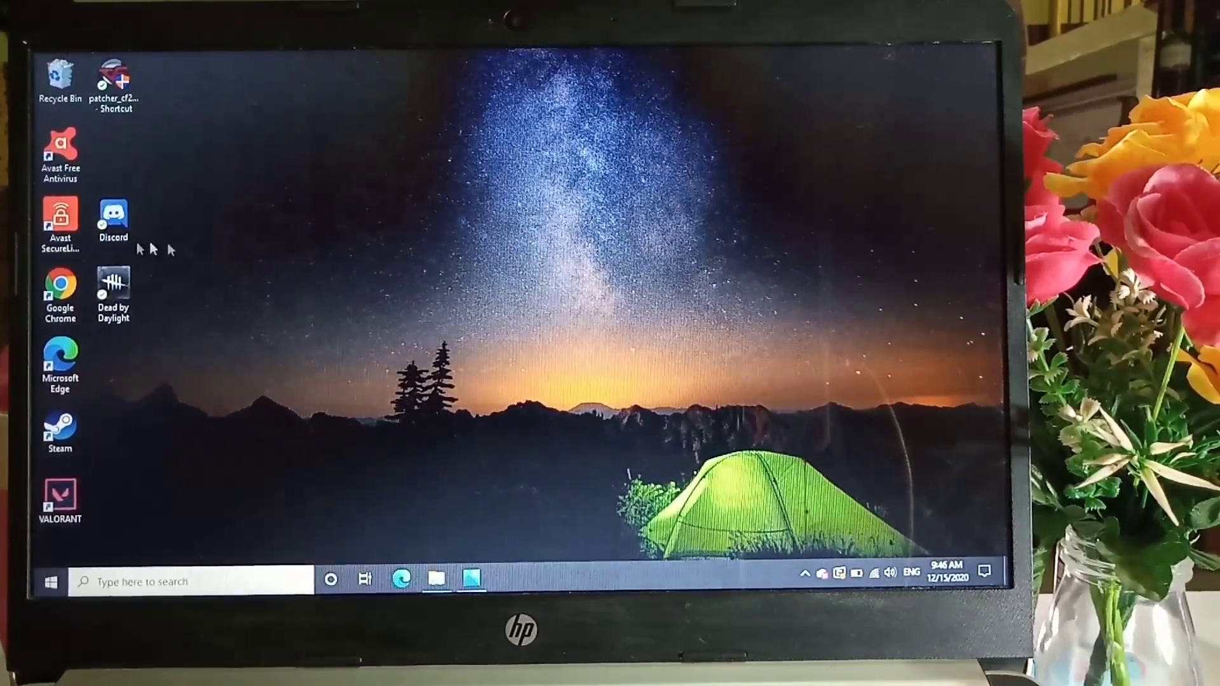
- Launch Google Chrome and run a web search for calibre
{"action": "left_click", "coordinate": [61, 290]}
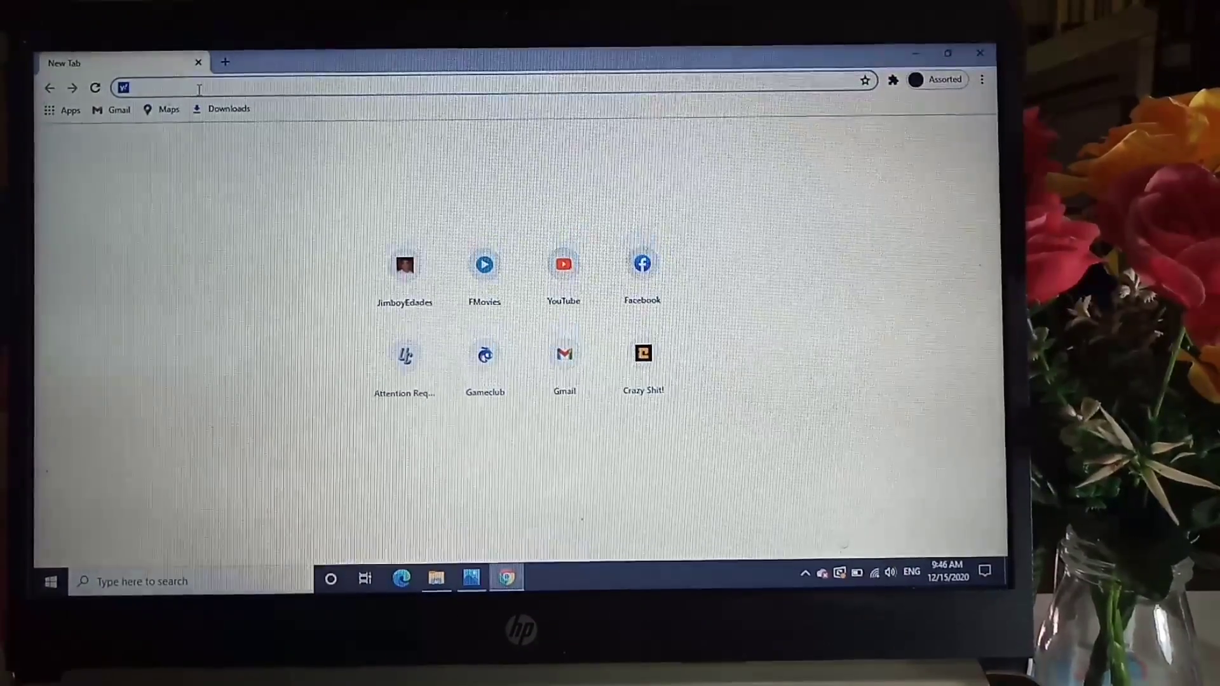
{"action": "type", "text": "cal"}
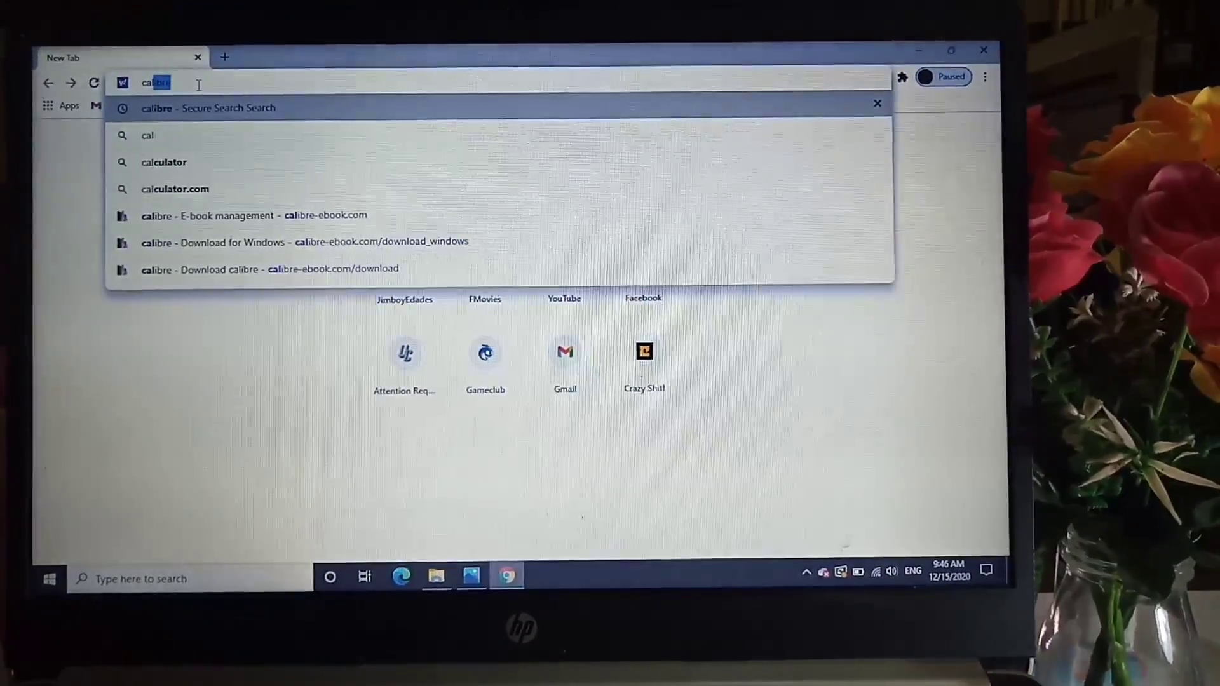
{"action": "type", "text": "ibre"}
{"action": "key", "text": "Return"}
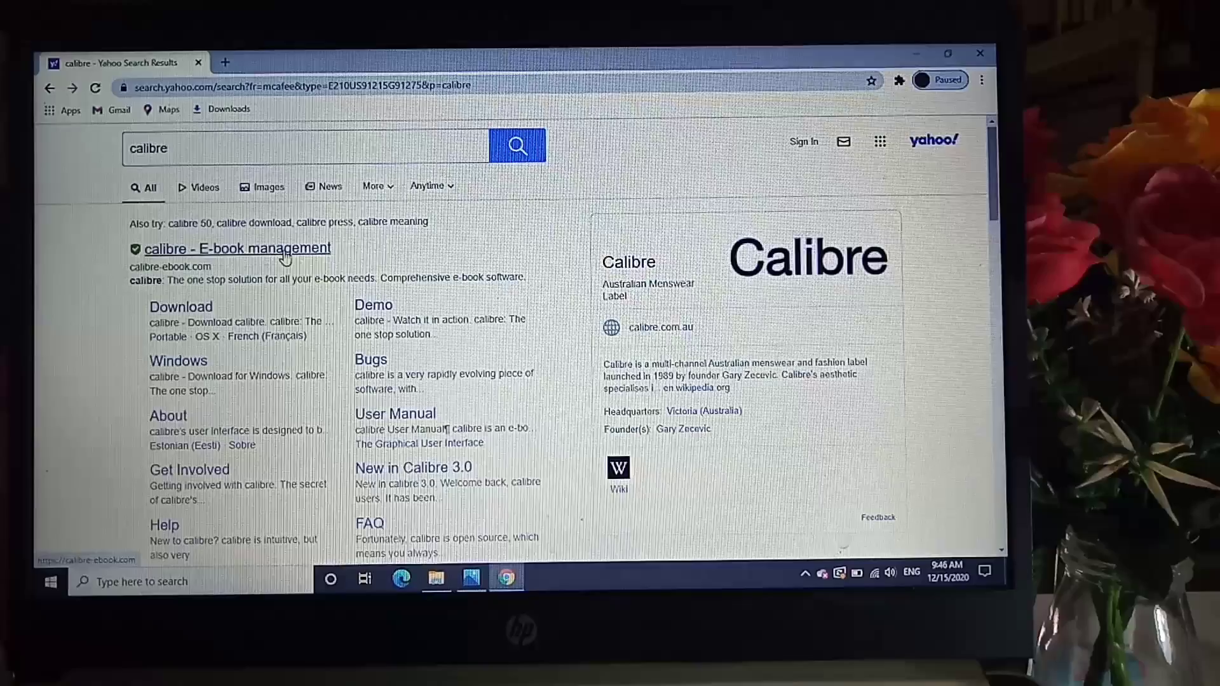
- Download the Windows calibre installer from the official calibre e-book management site
{"action": "left_click", "coordinate": [284, 249]}
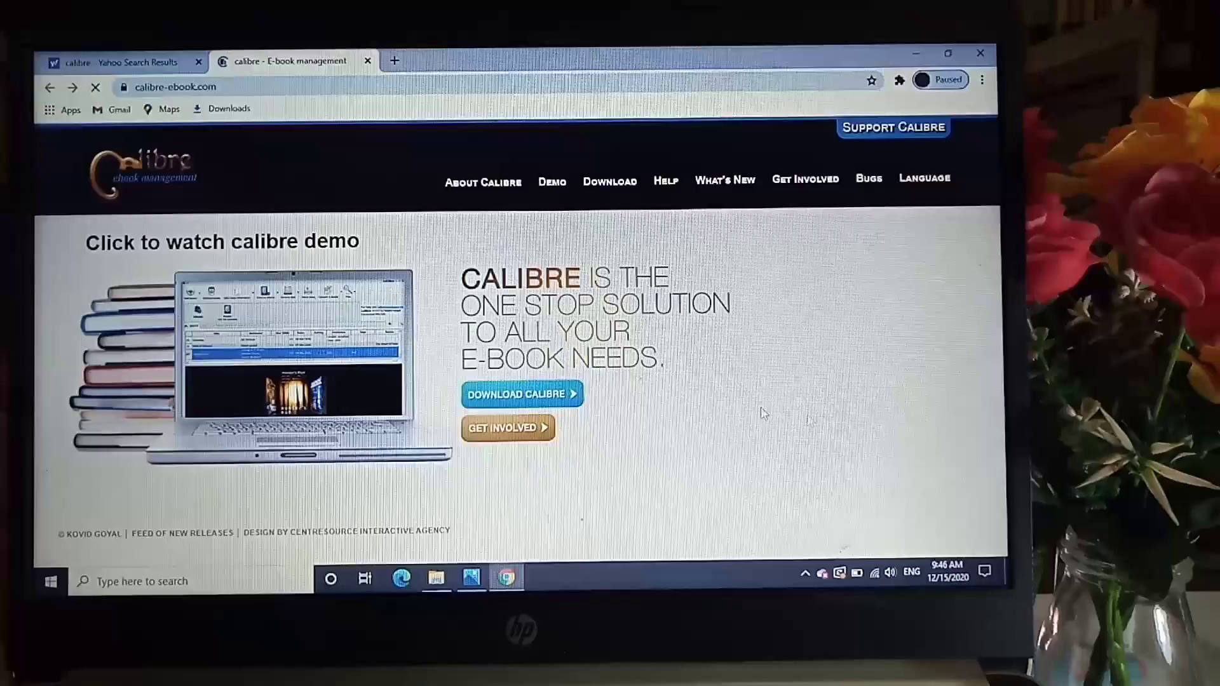
{"action": "left_click", "coordinate": [536, 401]}
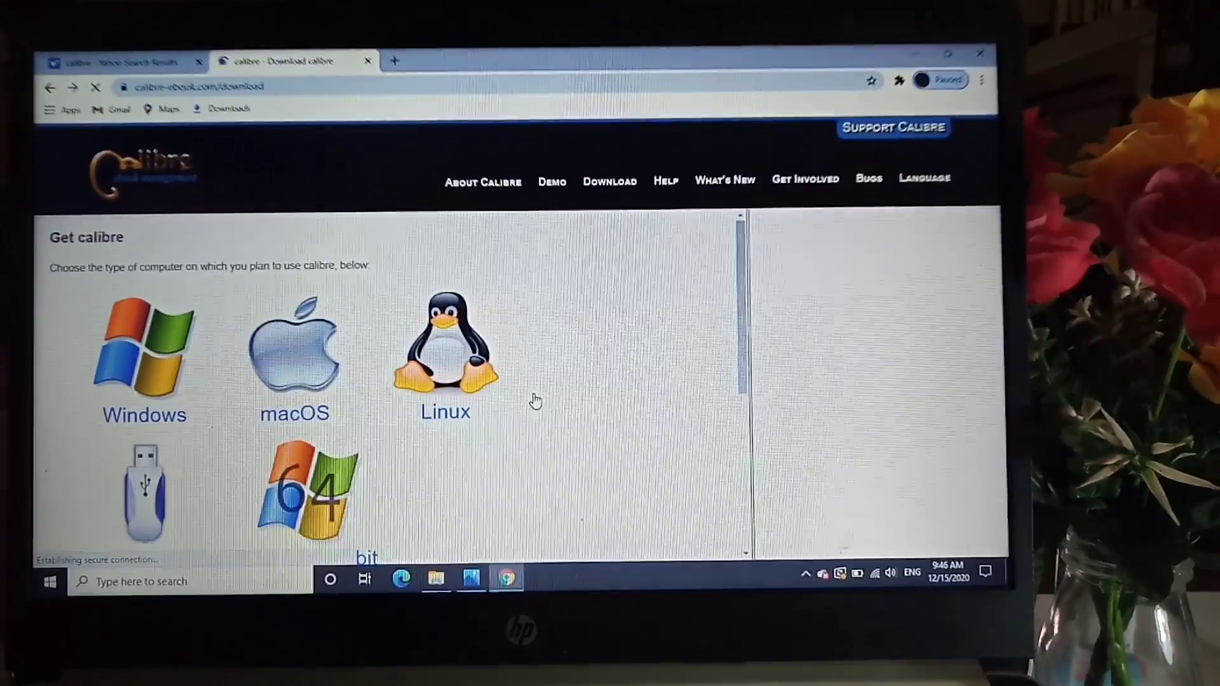
{"action": "scroll", "coordinate": [491, 417], "scroll_direction": "down", "scroll_amount": 1}
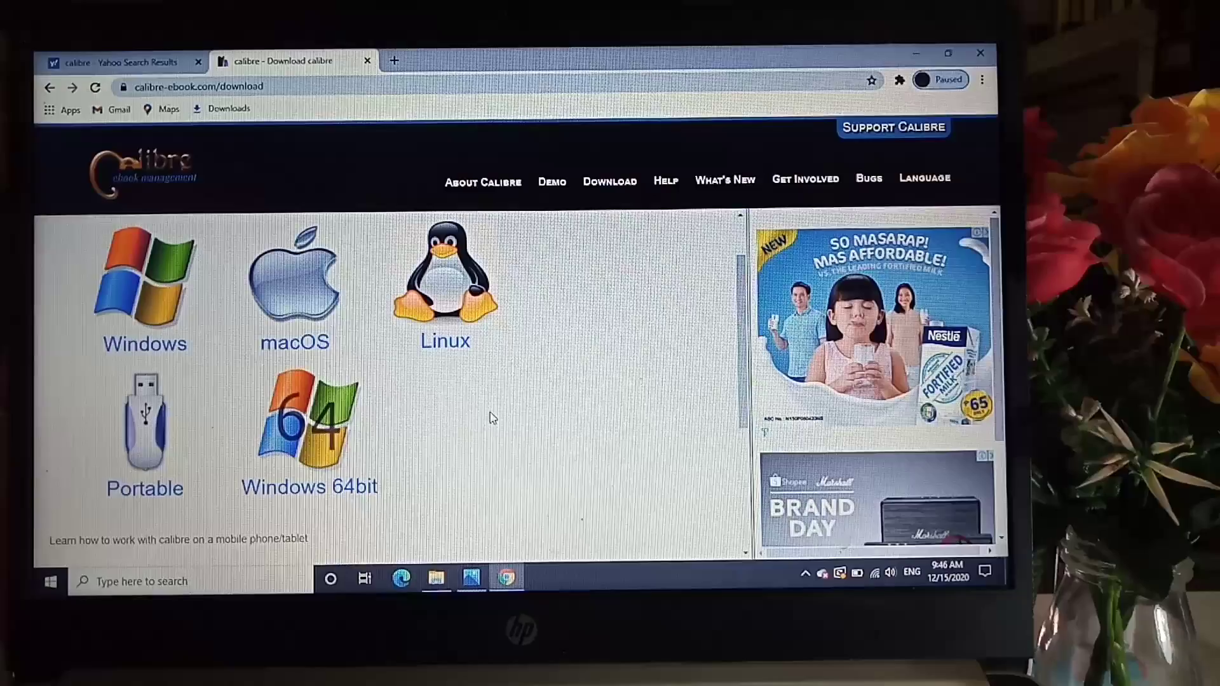
{"action": "left_click", "coordinate": [157, 286]}
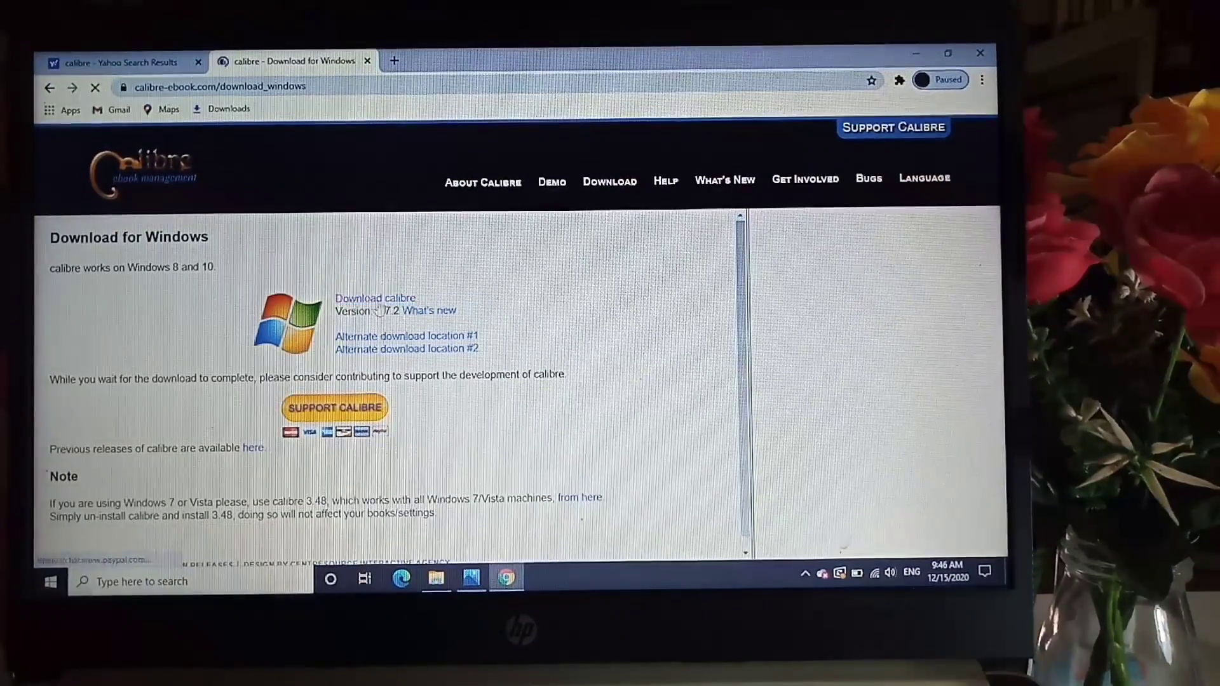
{"action": "left_click", "coordinate": [391, 299]}
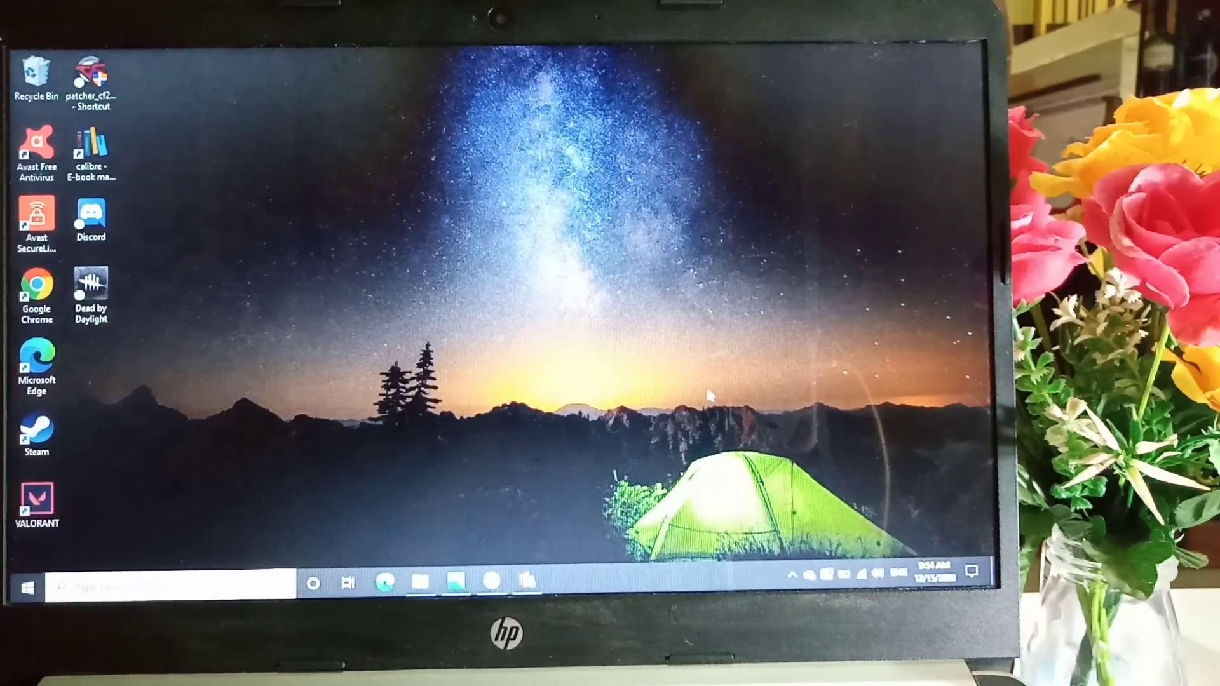
- Launch the newly installed calibre 5.7.2 application from its desktop shortcut
{"action": "left_click", "coordinate": [105, 173]}
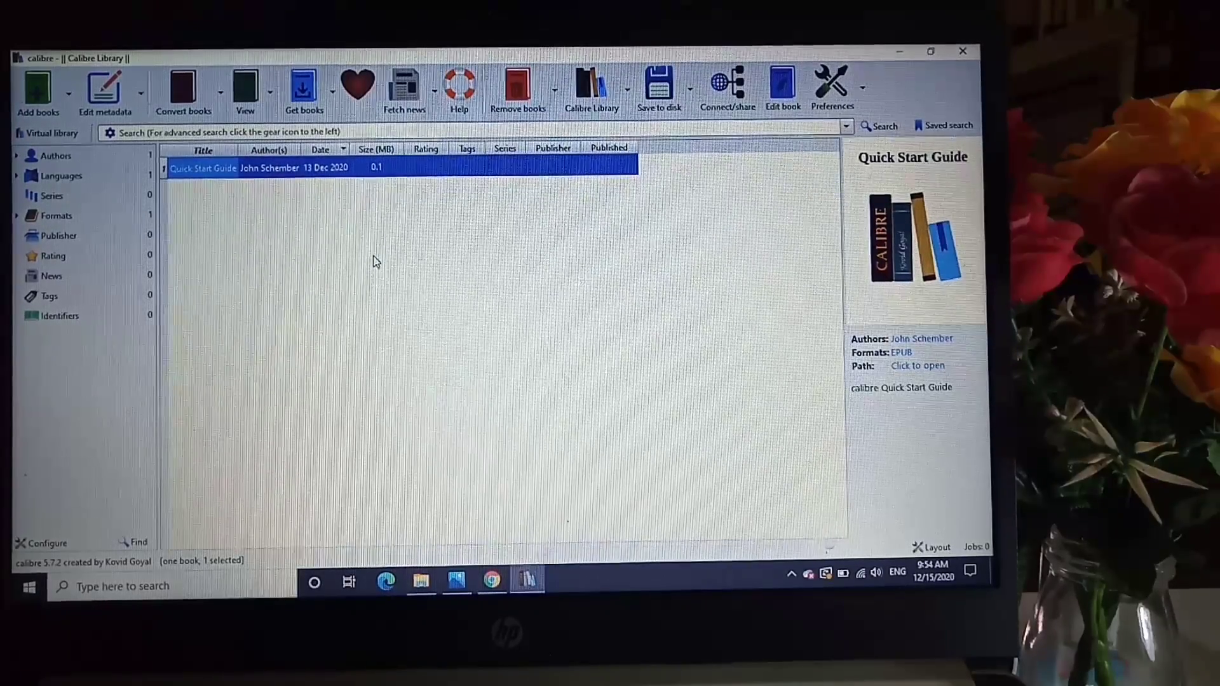
- Import 'A Walk to Remember.epub' from Downloads into the calibre library
{"action": "left_click", "coordinate": [38, 91]}
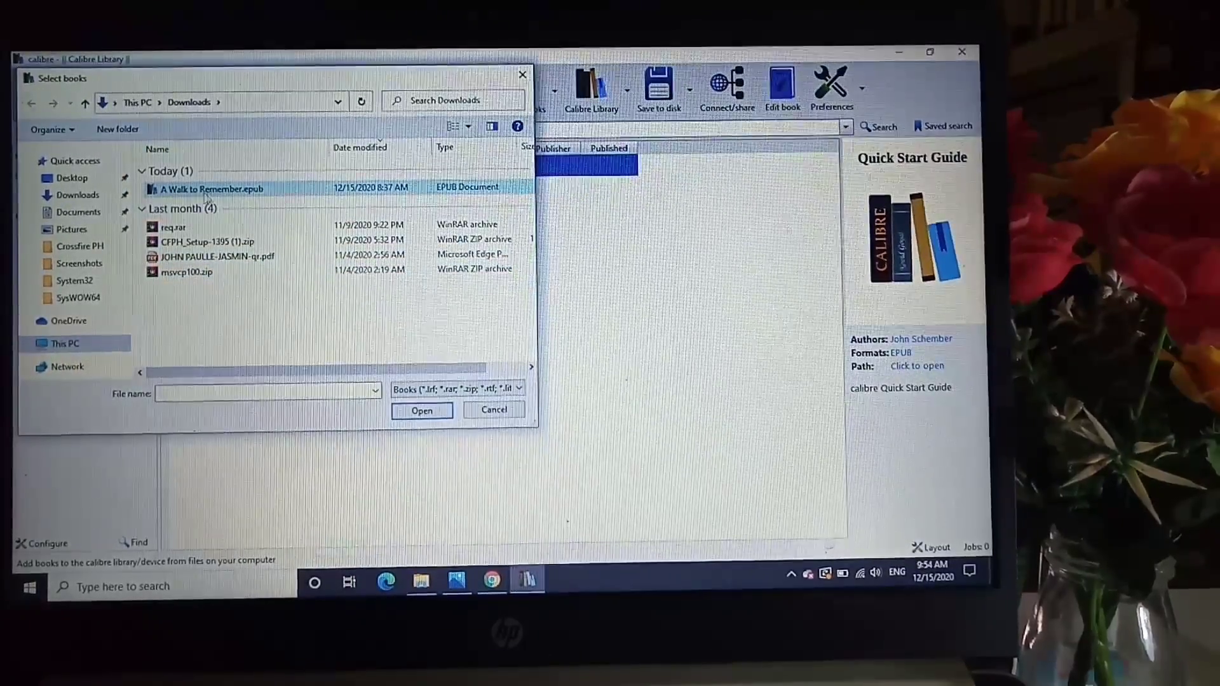
{"action": "left_click", "coordinate": [253, 194]}
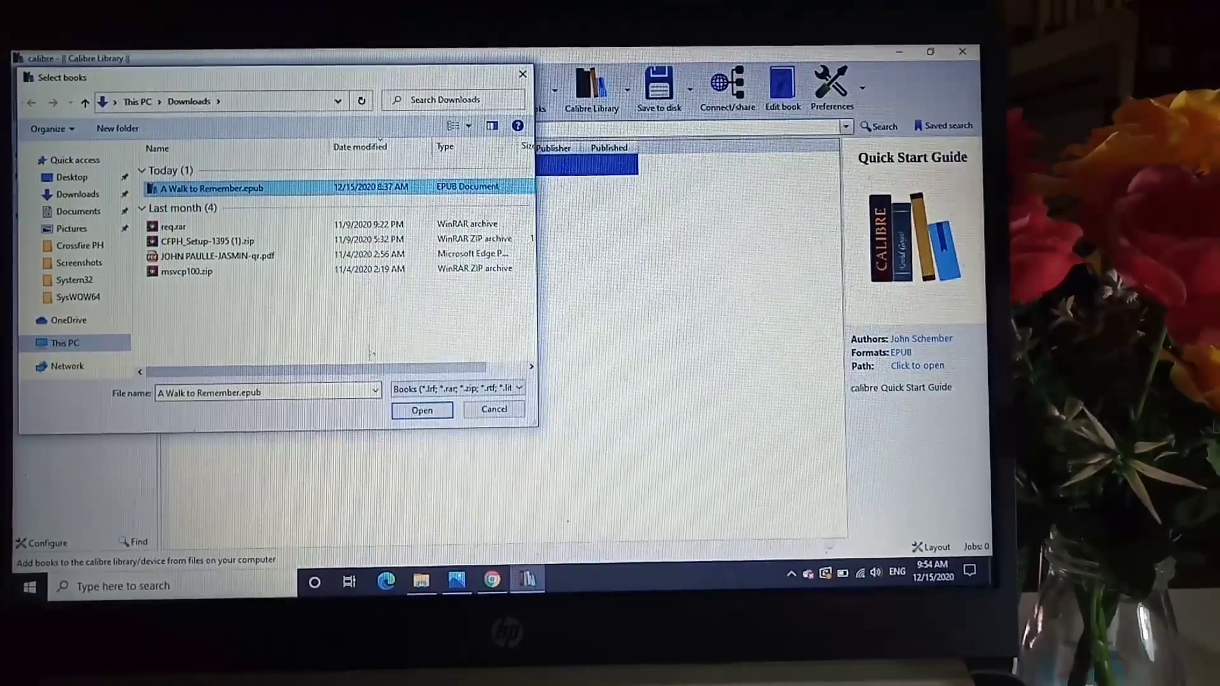
{"action": "left_click", "coordinate": [421, 412]}
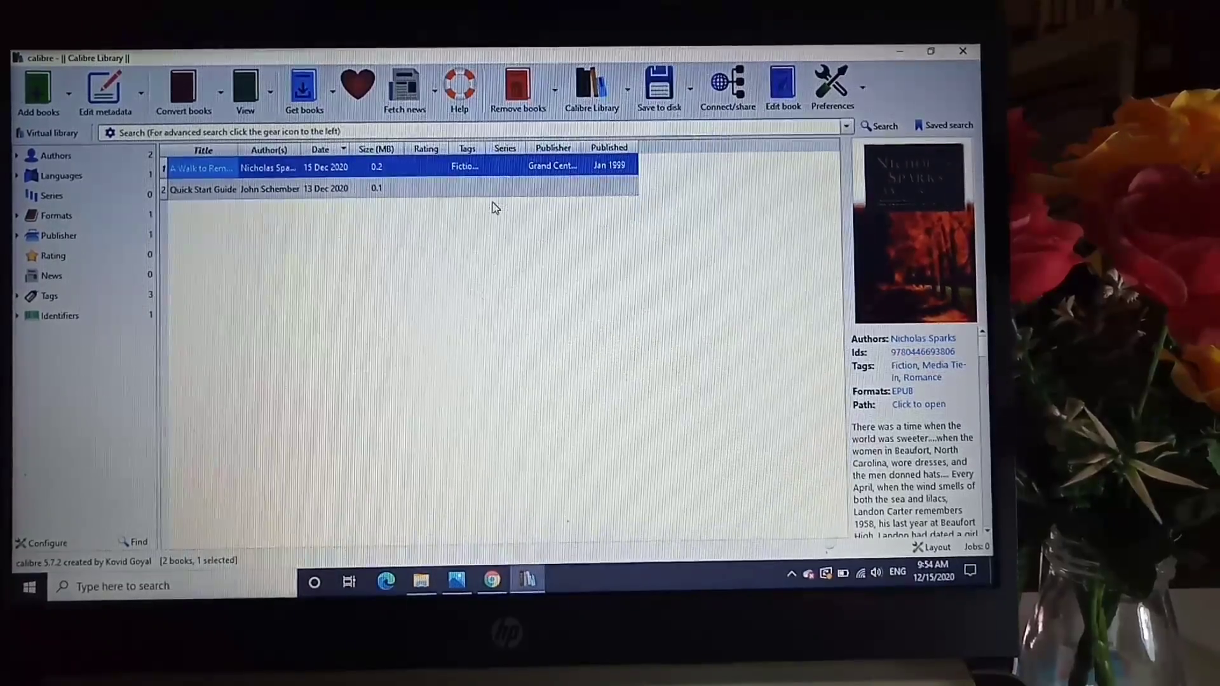
- Convert 'A Walk to Remember' with MOBI selected as the output format
{"action": "left_click", "coordinate": [182, 87]}
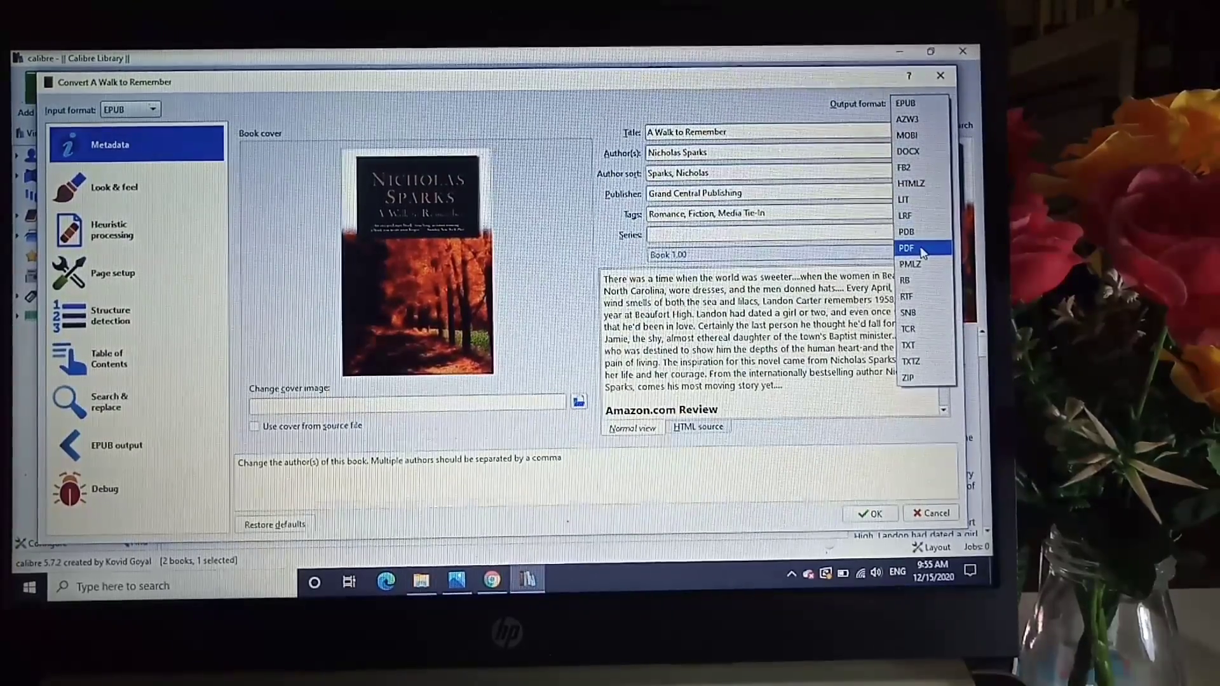
{"action": "left_click", "coordinate": [921, 135]}
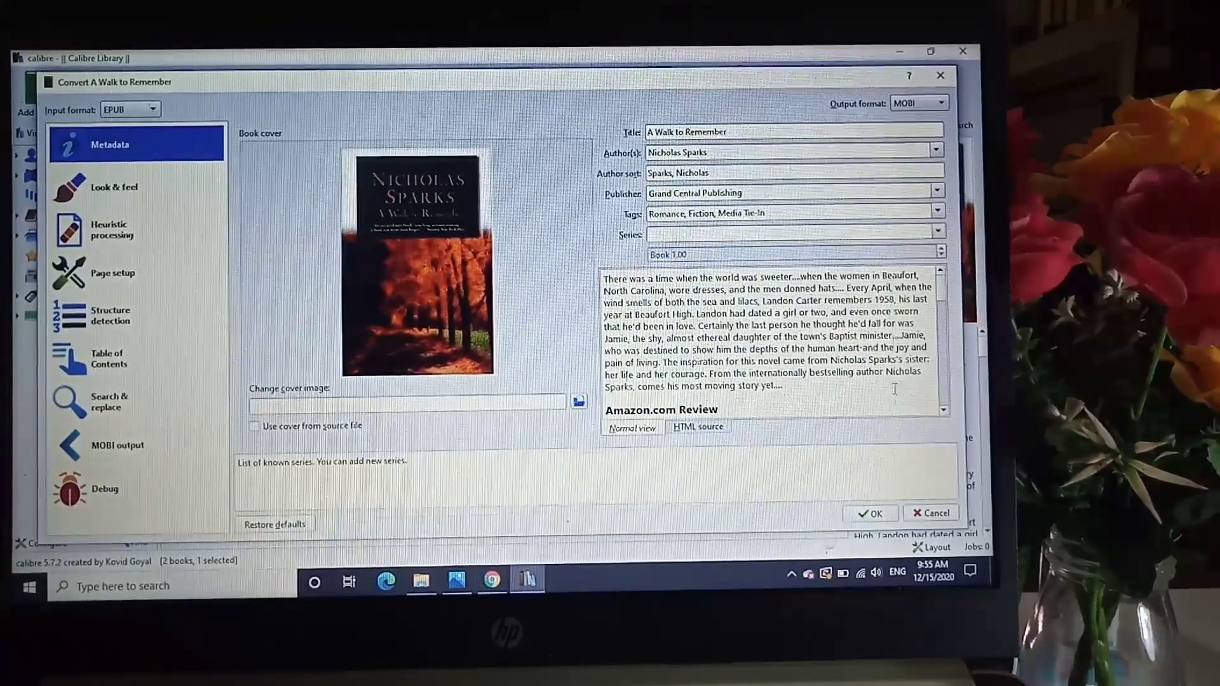
{"action": "left_click", "coordinate": [870, 515]}
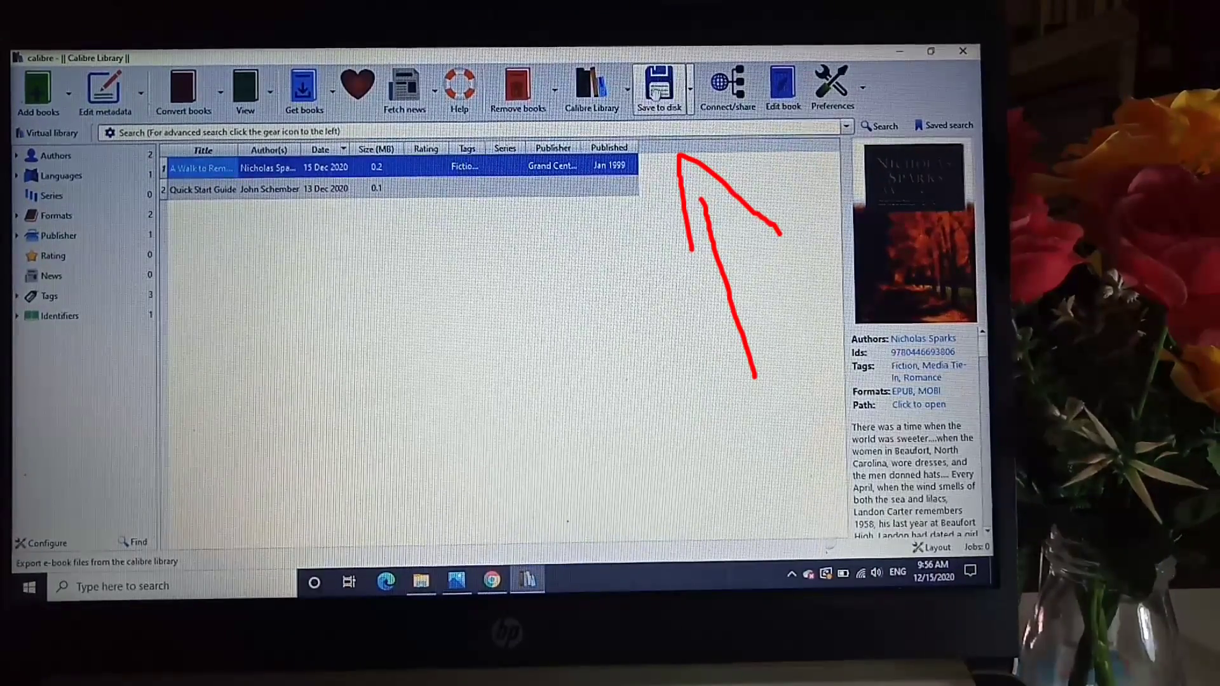
- Save 'A Walk to Remember' to disk, choosing Downloads as the destination
{"action": "left_click", "coordinate": [658, 90]}
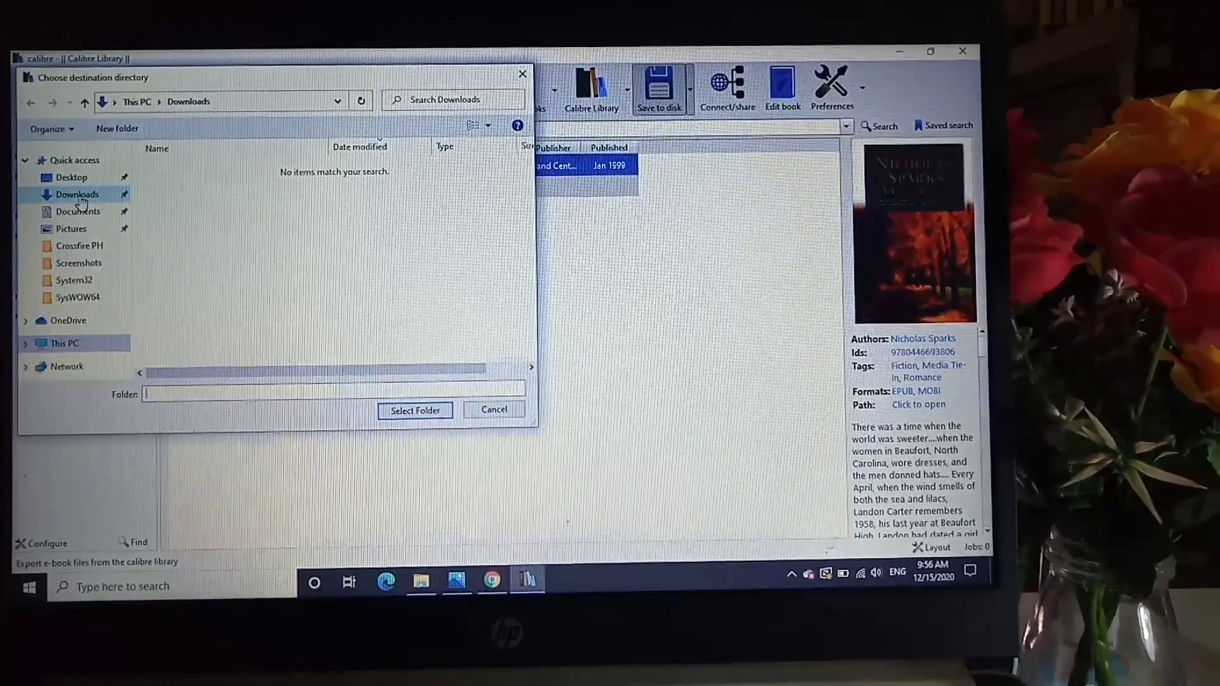
{"action": "left_click", "coordinate": [82, 197]}
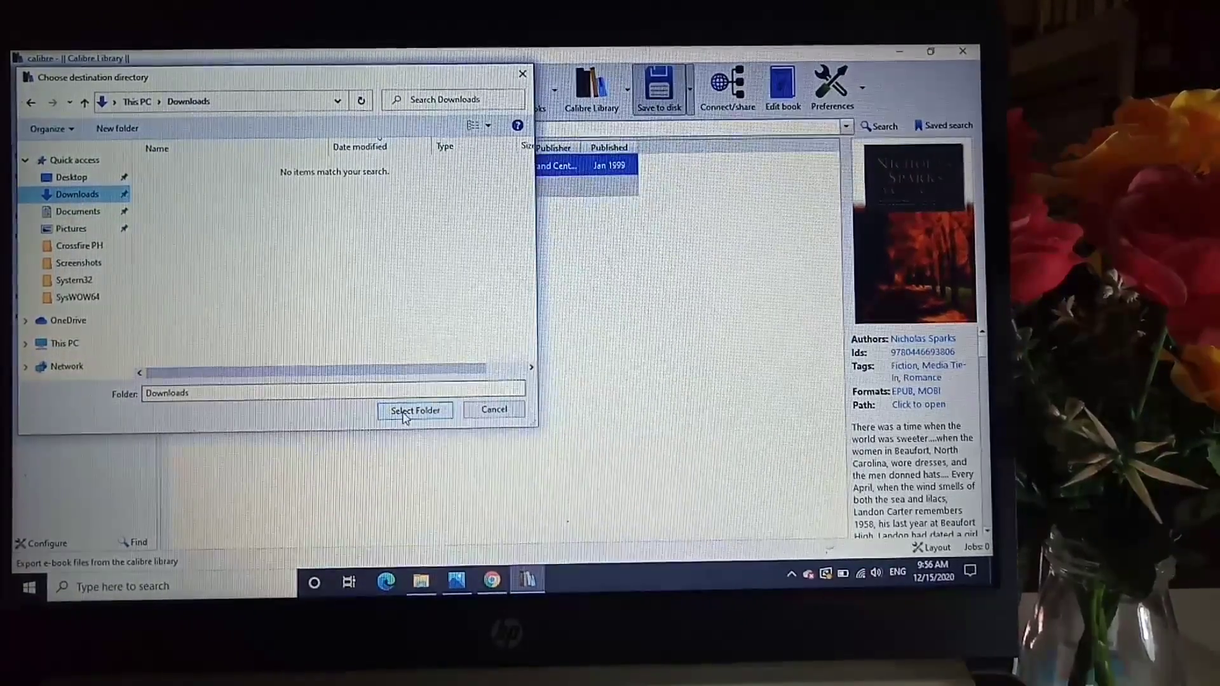
- Confirm the Downloads export, inspect Sparks, Nicholas > Walk to Remember, A, then close it
{"action": "left_click", "coordinate": [415, 411]}
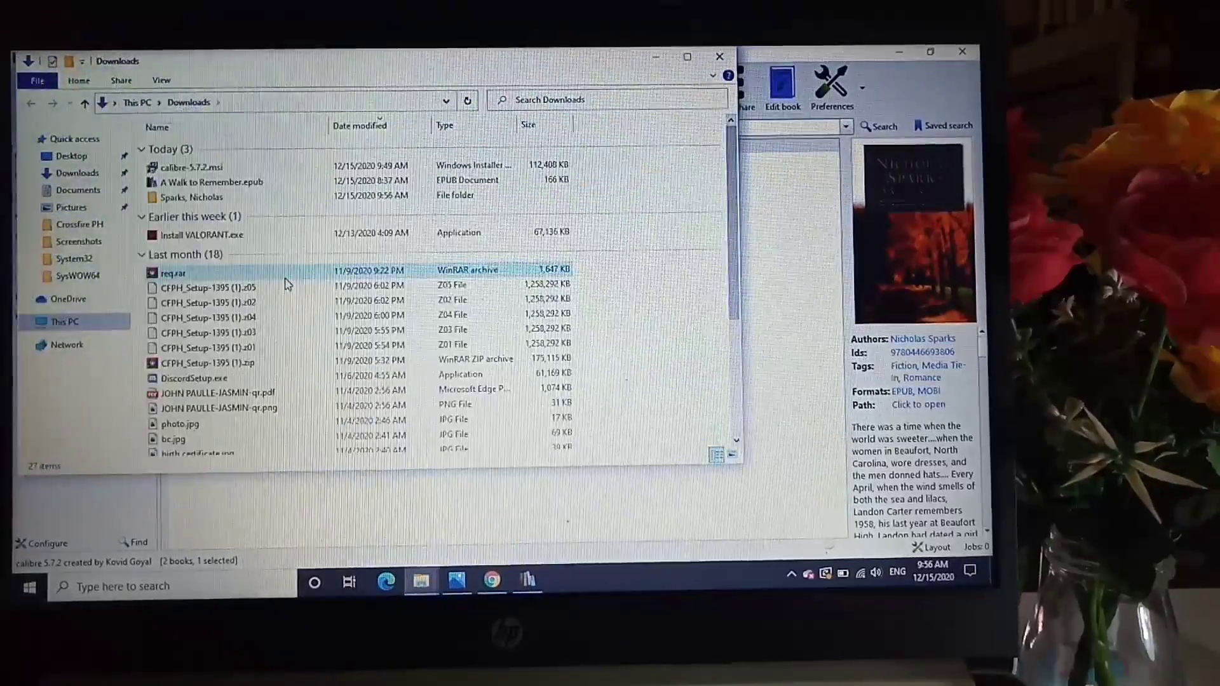
{"action": "left_click", "coordinate": [196, 199]}
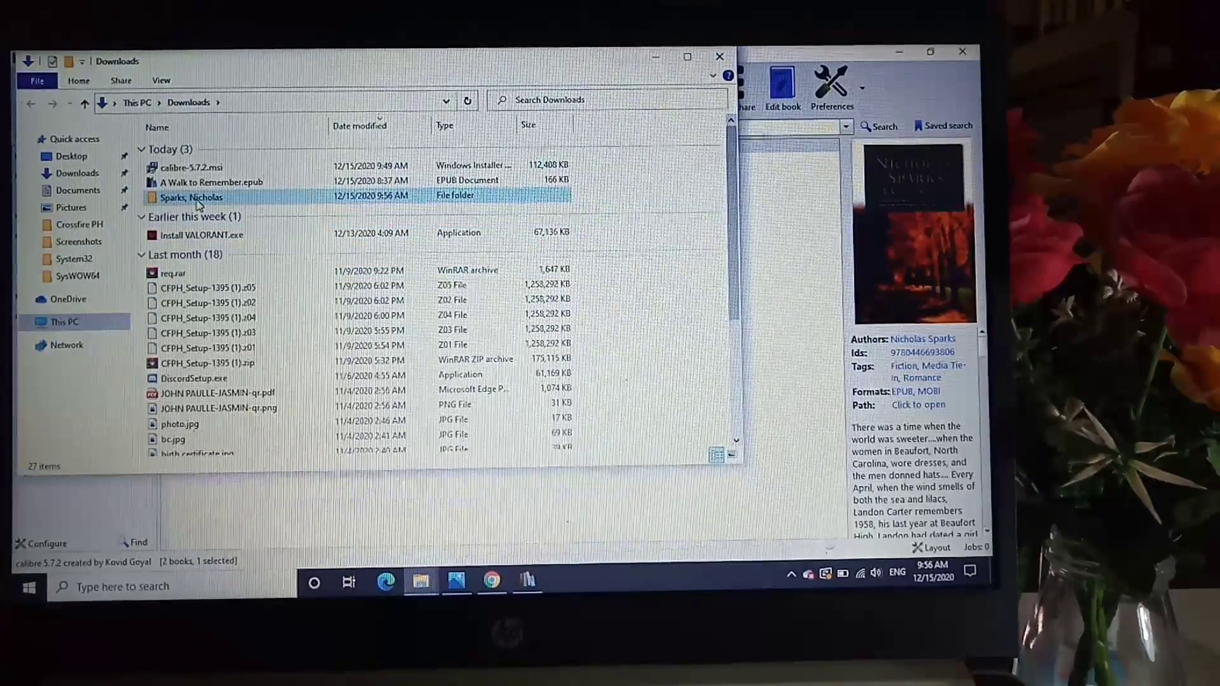
{"action": "double_click", "coordinate": [197, 200]}
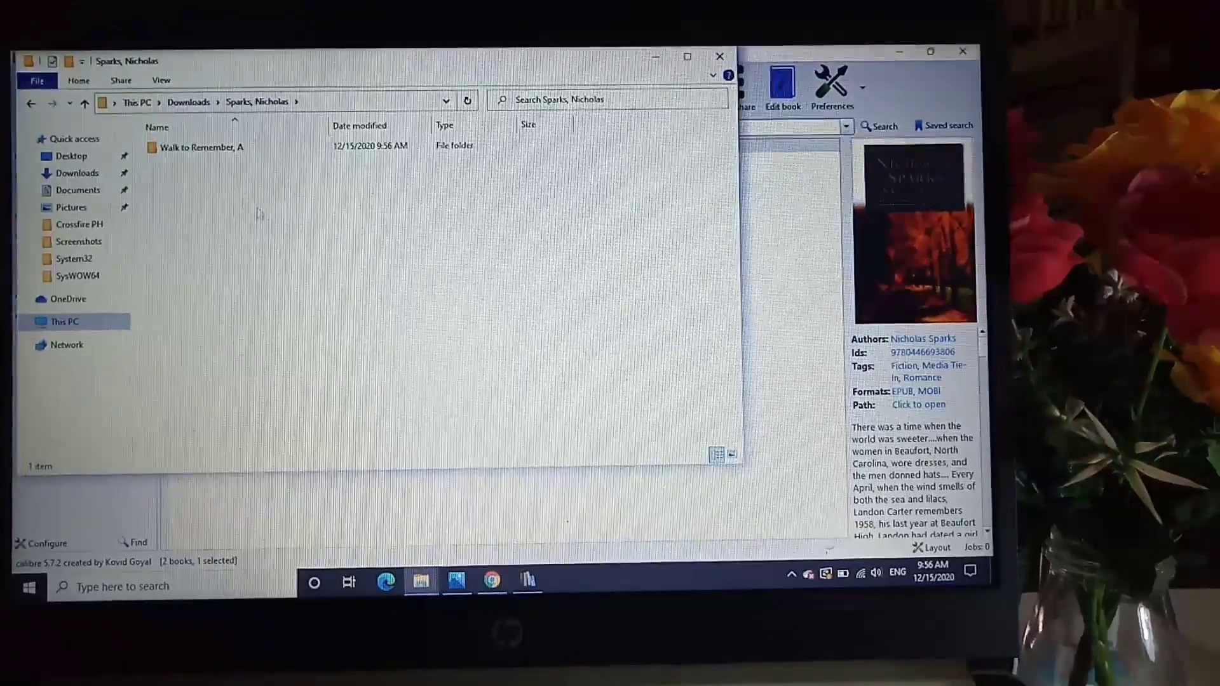
{"action": "double_click", "coordinate": [205, 149]}
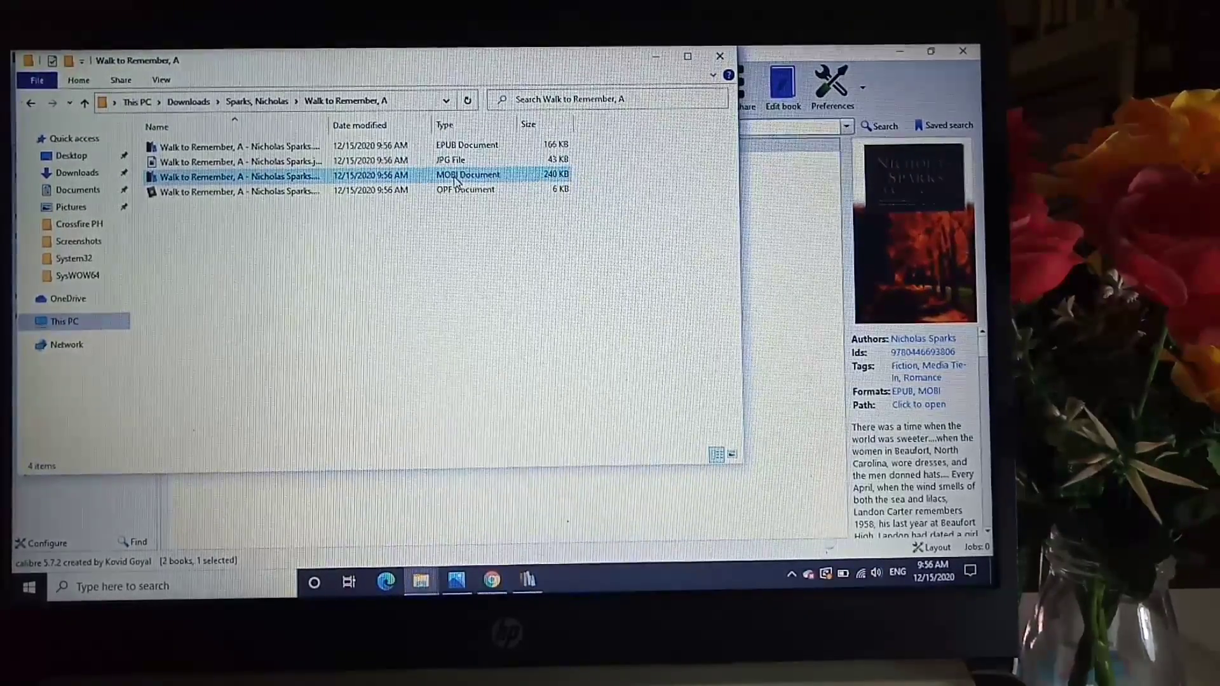
{"action": "left_click", "coordinate": [649, 205]}
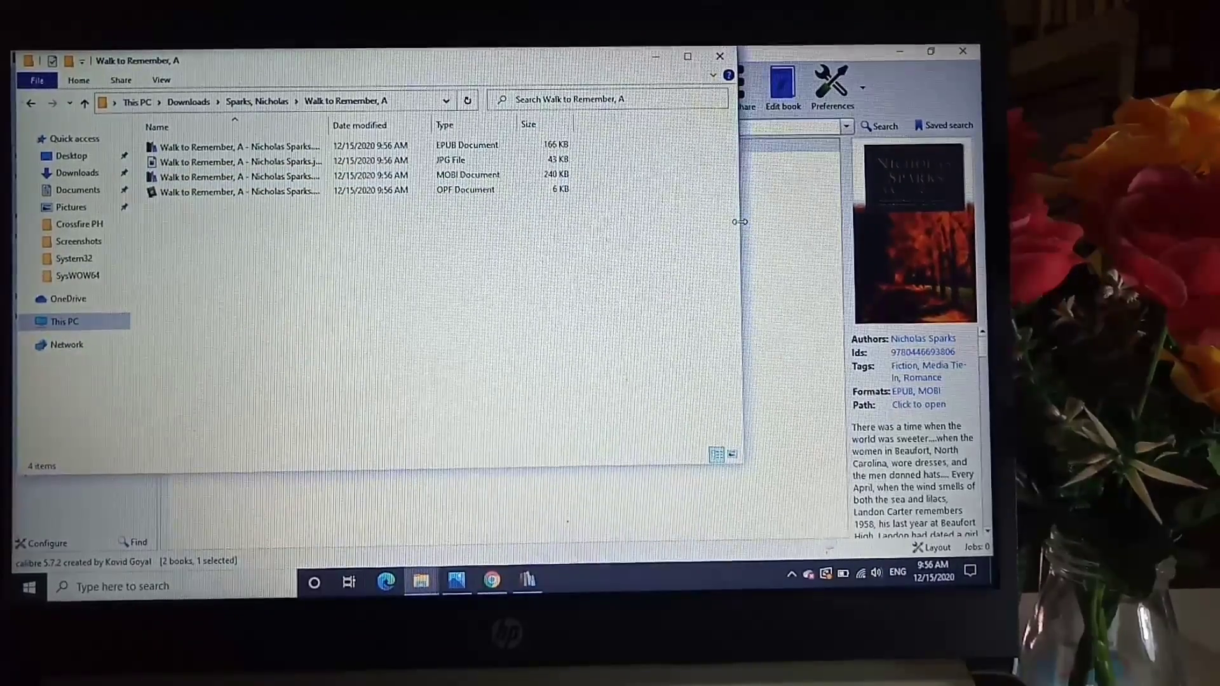
{"action": "left_click", "coordinate": [775, 220]}
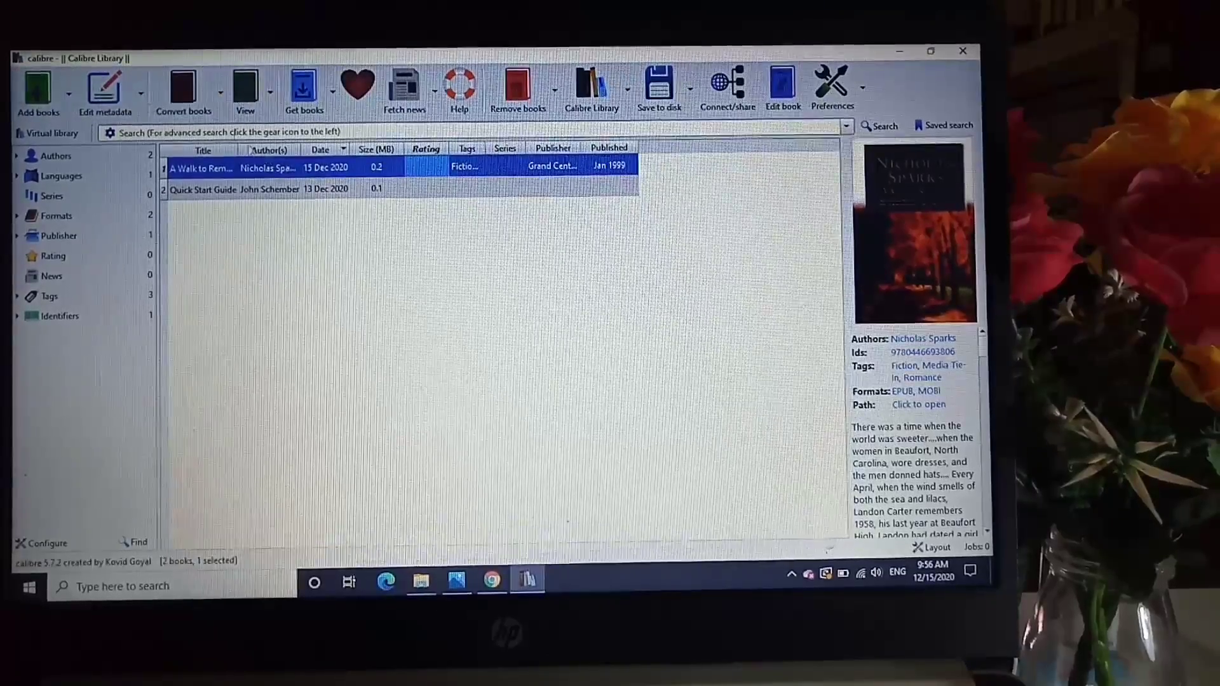
- Convert 'A Walk to Remember' again, this time with PDF as the output format
{"action": "left_click", "coordinate": [181, 98]}
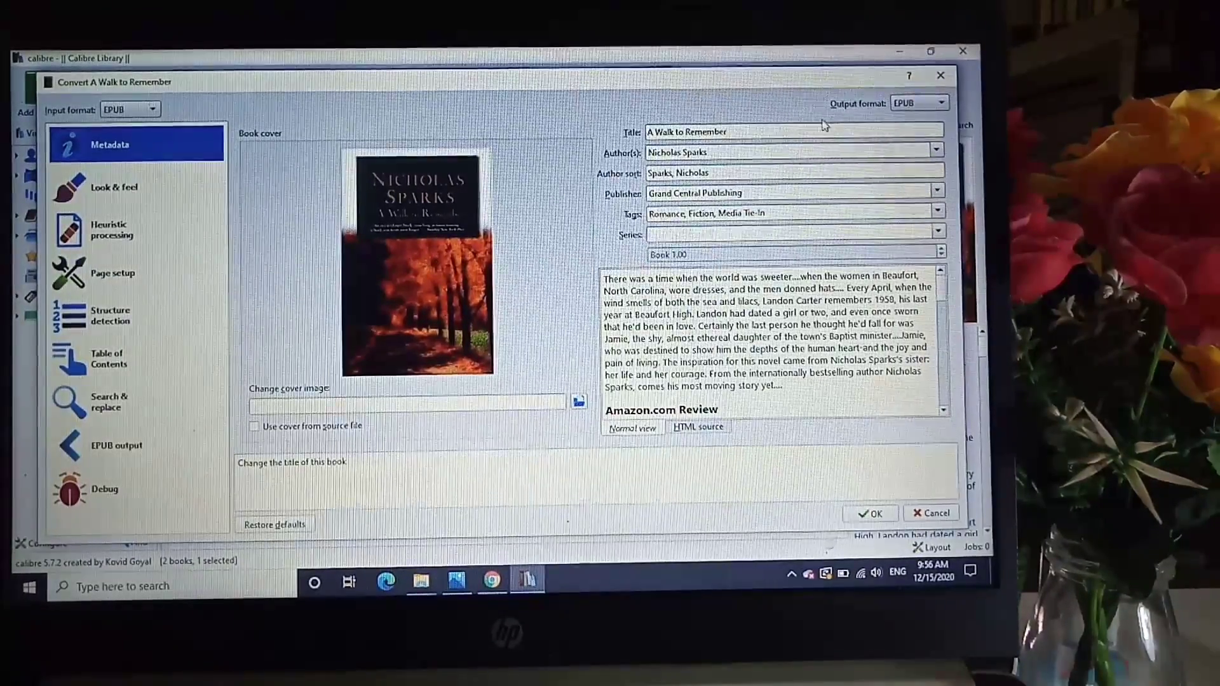
{"action": "left_click", "coordinate": [927, 107]}
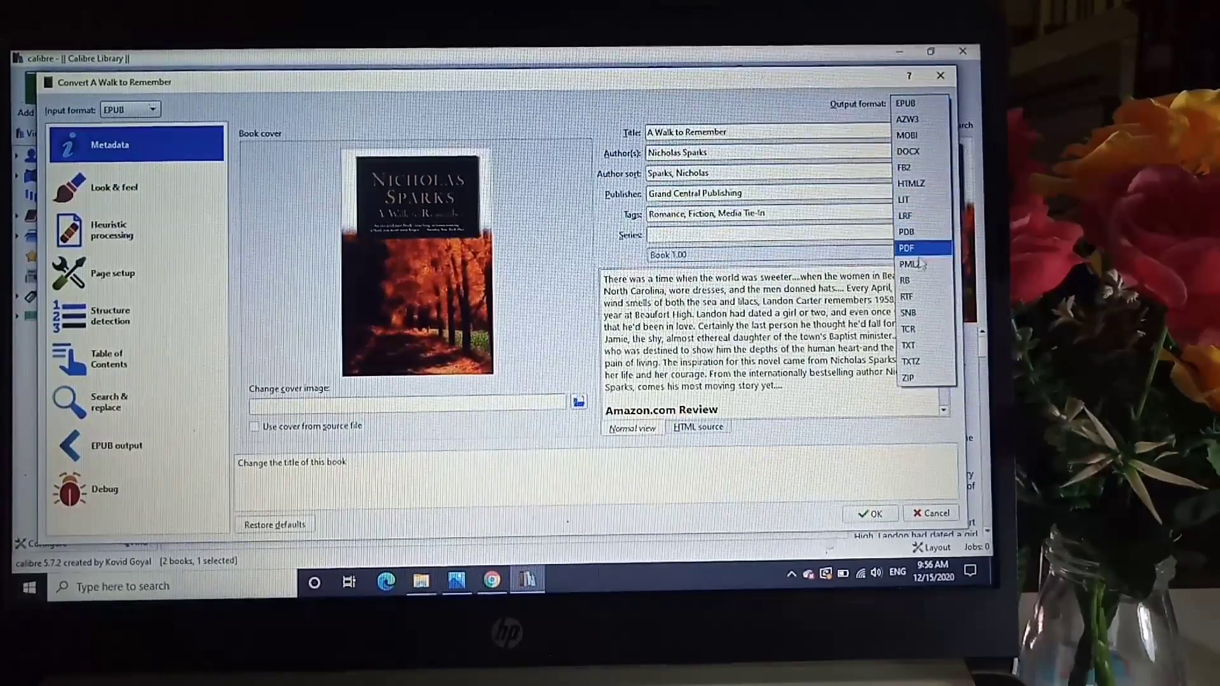
{"action": "key", "text": "Escape"}
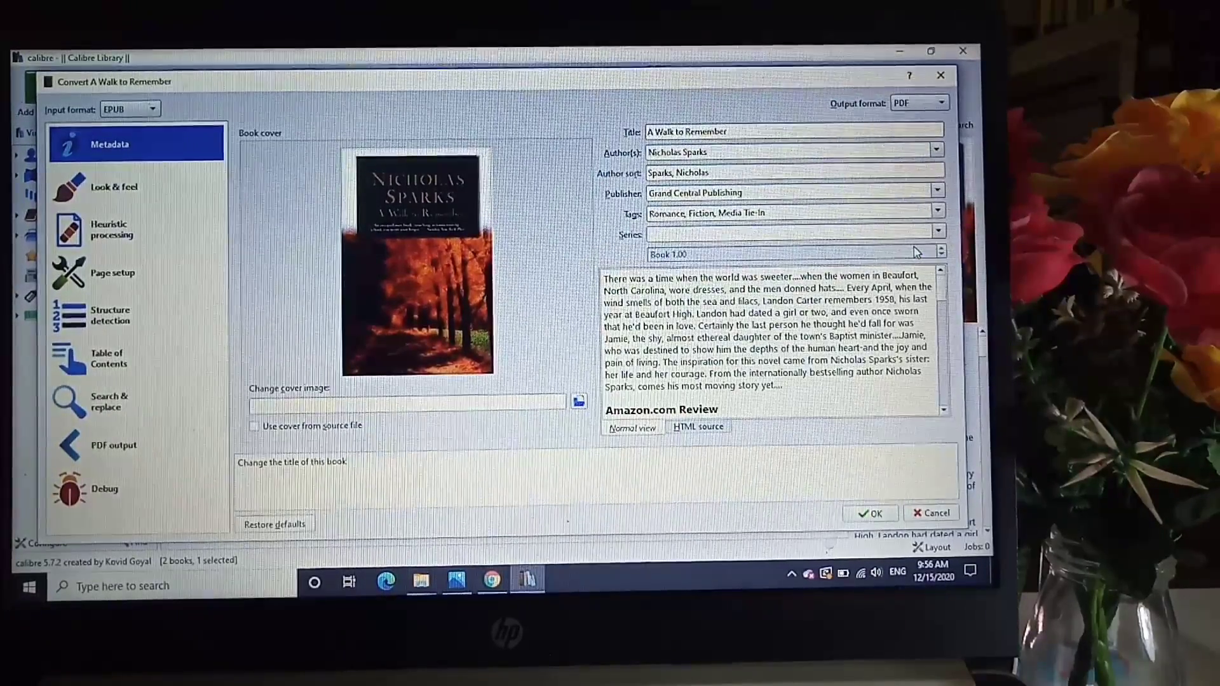
{"action": "left_click", "coordinate": [867, 516]}
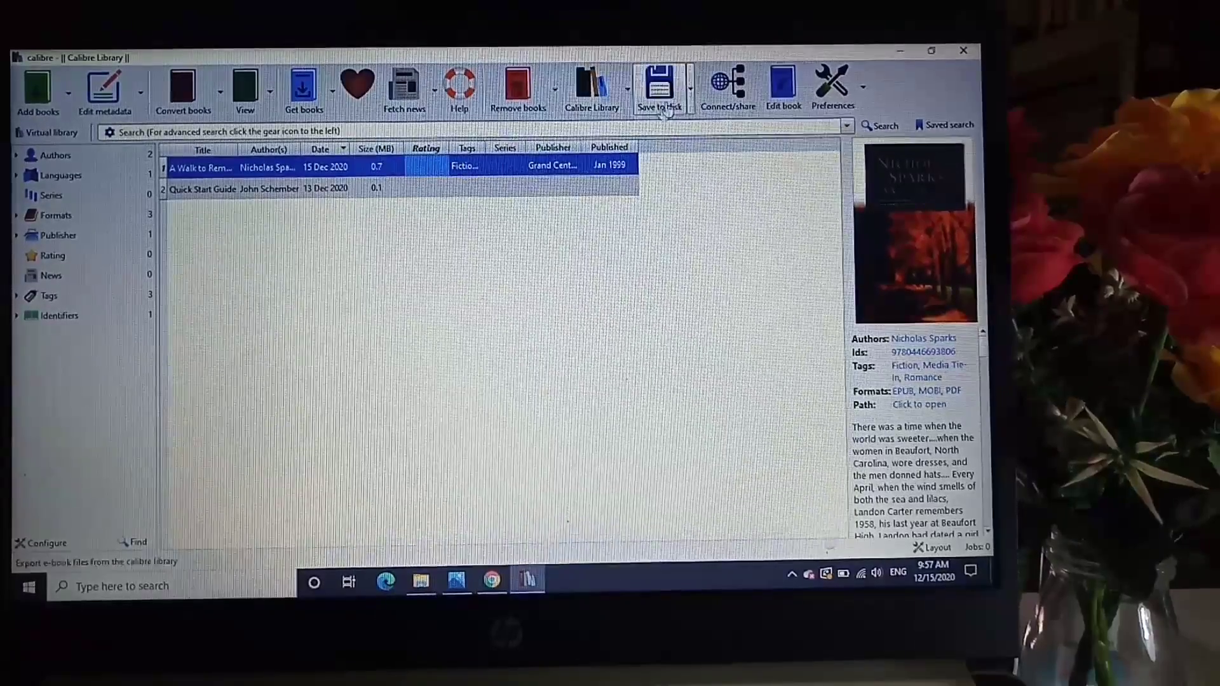
- Export 'A Walk to Remember' with Save to disk into Downloads\Sparks, Nicholas
{"action": "left_click", "coordinate": [662, 90]}
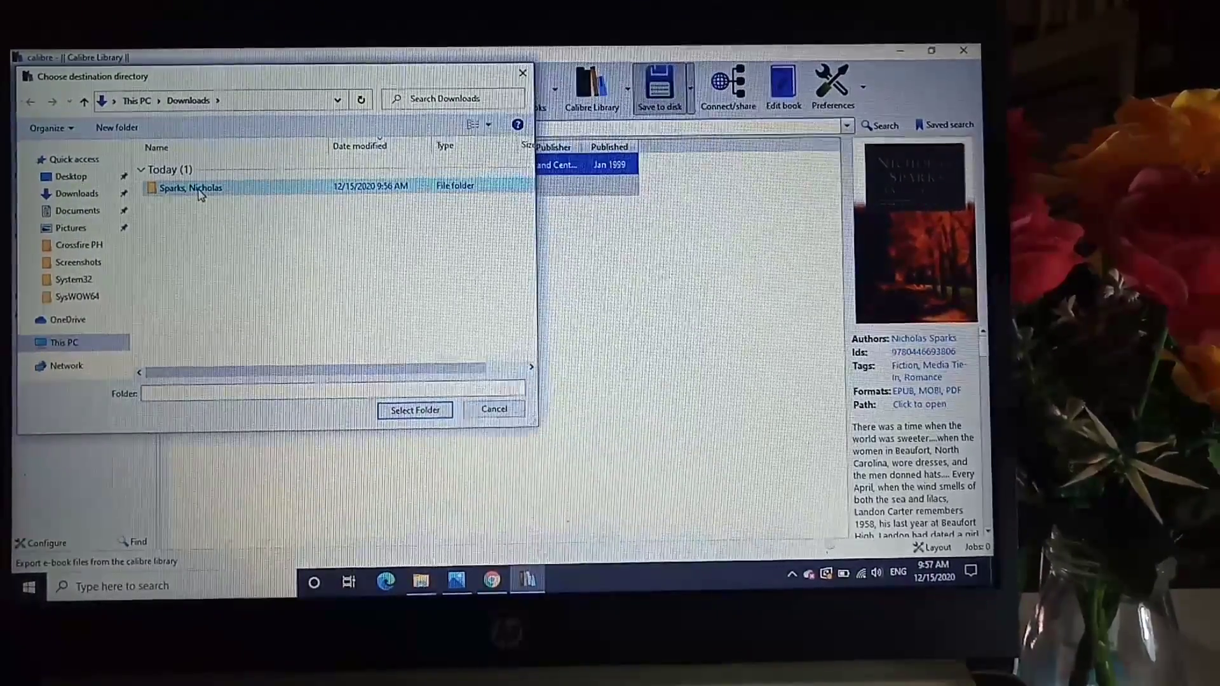
{"action": "left_click", "coordinate": [226, 190]}
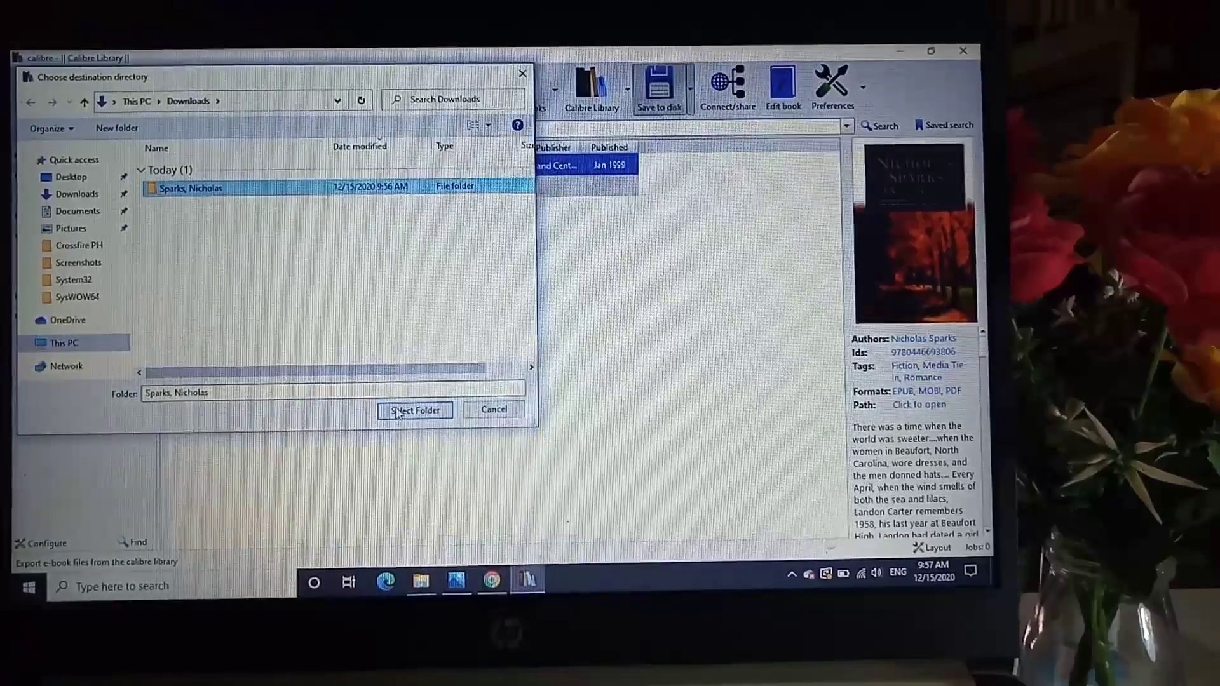
{"action": "left_click", "coordinate": [415, 409]}
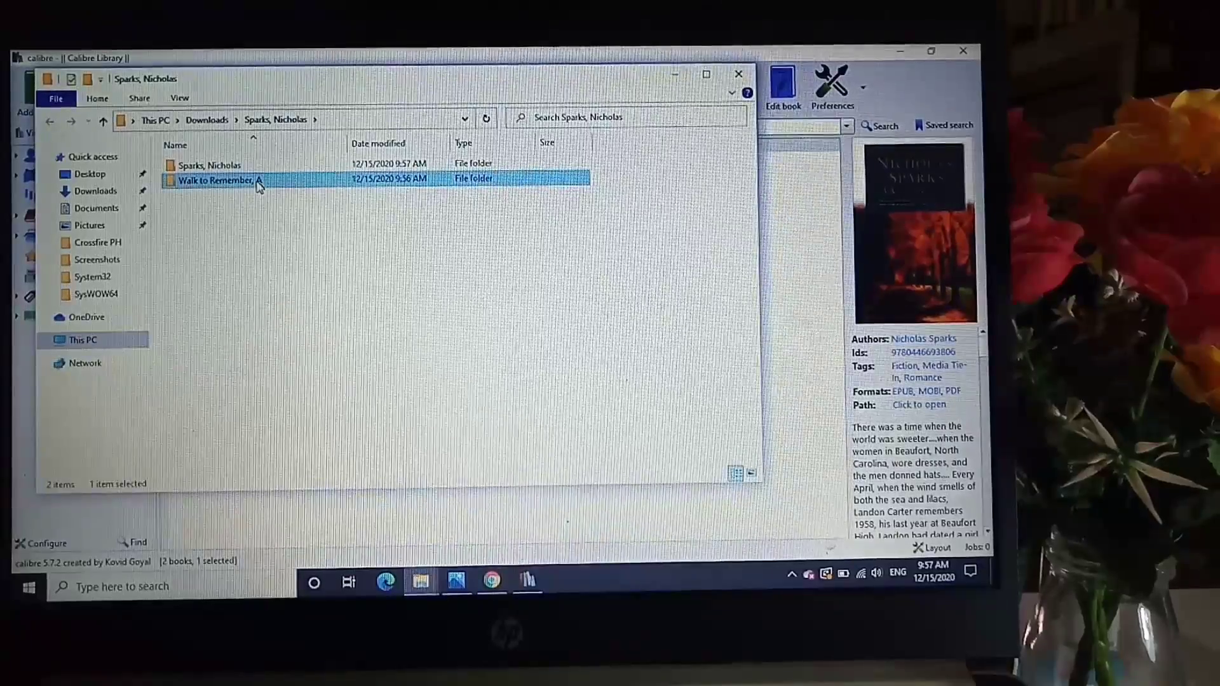
- Browse into the nested Walk to Remember, A folder to confirm the PDF, then return to calibre
{"action": "double_click", "coordinate": [257, 181]}
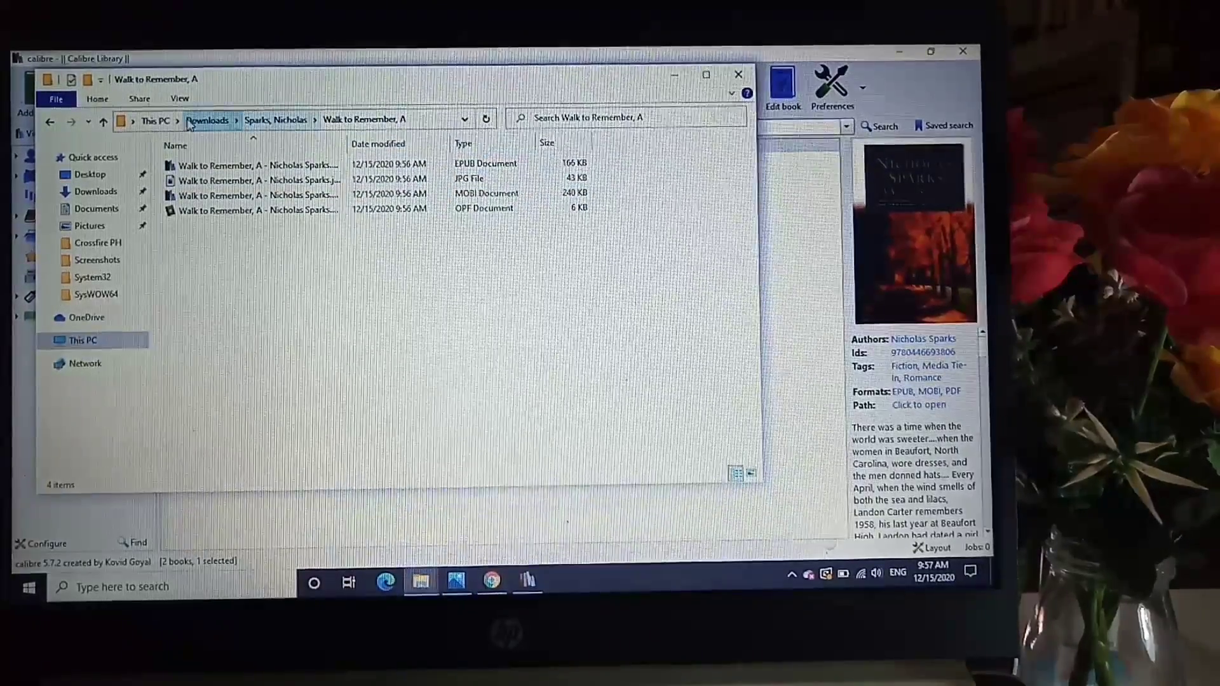
{"action": "double_click", "coordinate": [276, 167]}
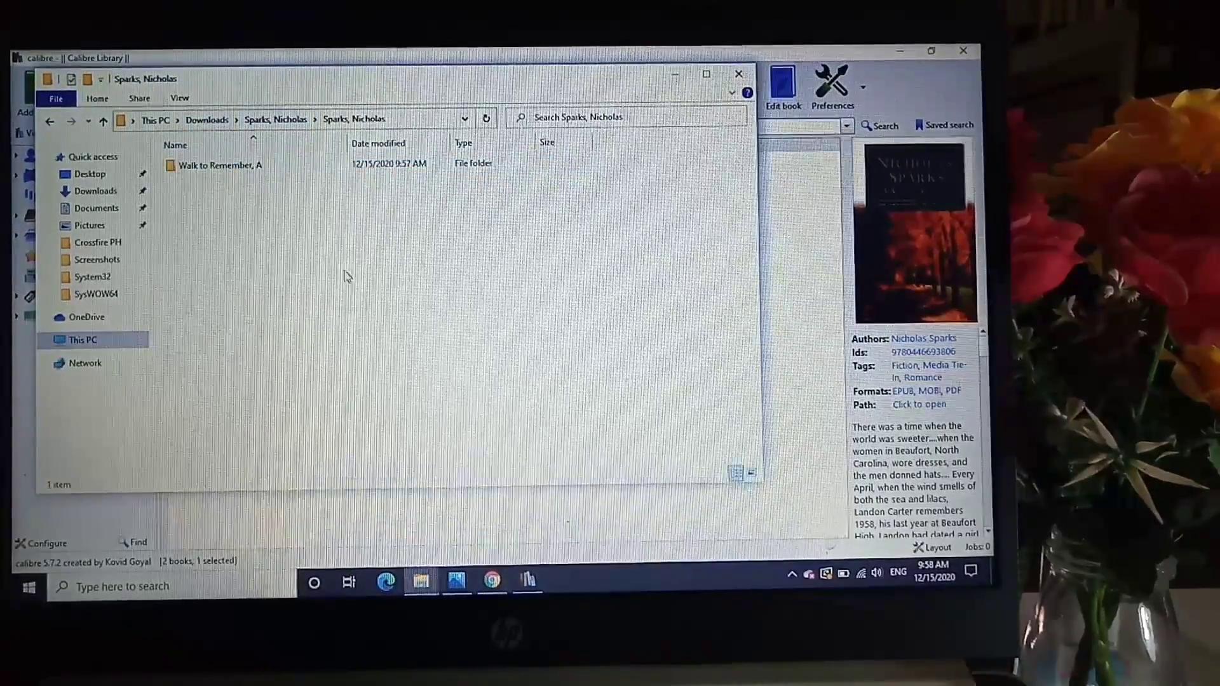
{"action": "double_click", "coordinate": [257, 170]}
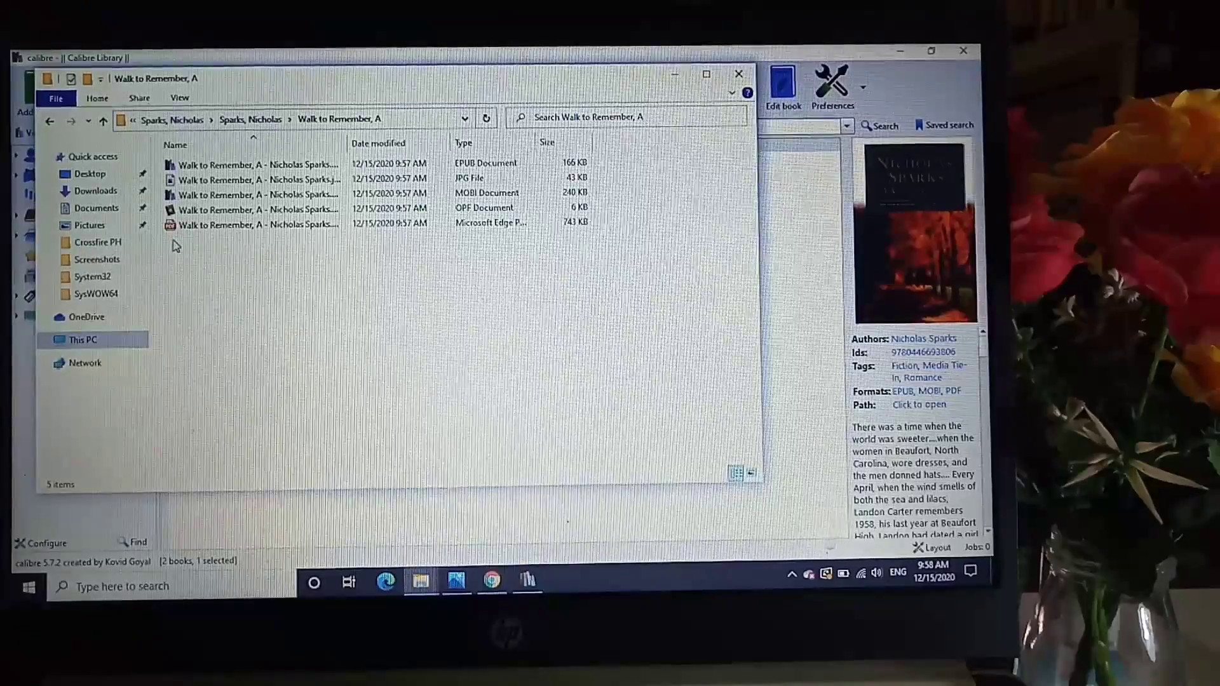
{"action": "left_click", "coordinate": [811, 234]}
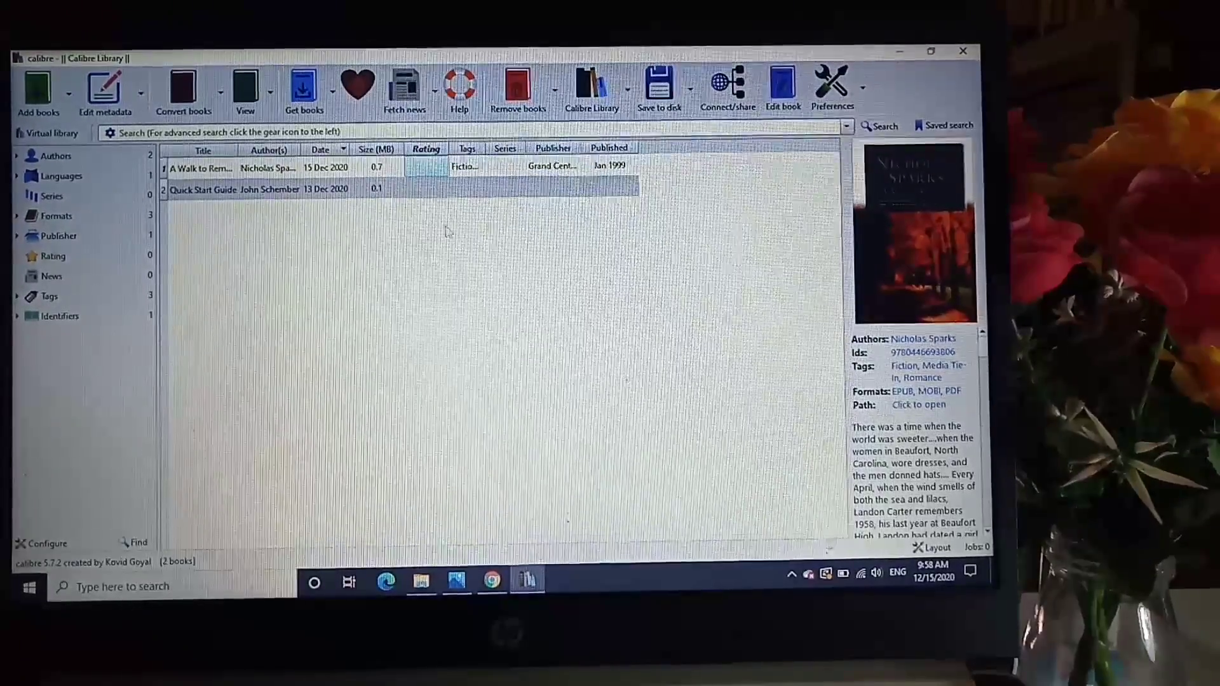
- After clearing the 'No books selected' error, select A Walk to Remember and convert it to PDF
{"action": "left_click", "coordinate": [184, 99]}
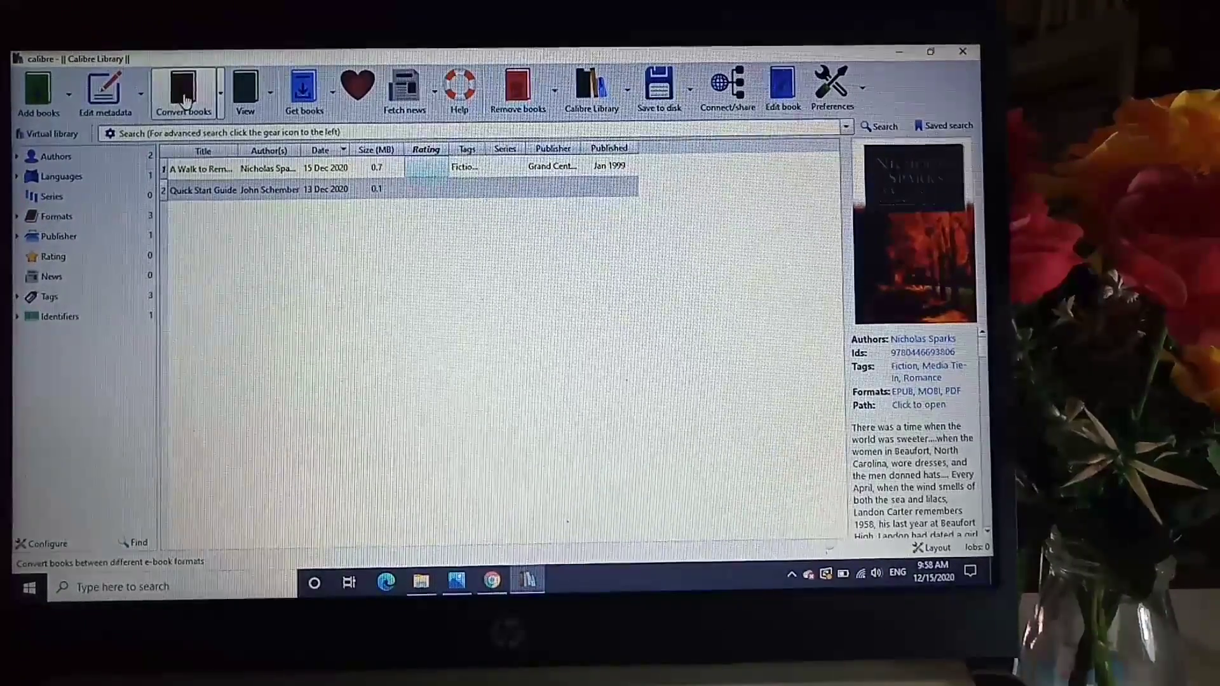
{"action": "left_click", "coordinate": [662, 258]}
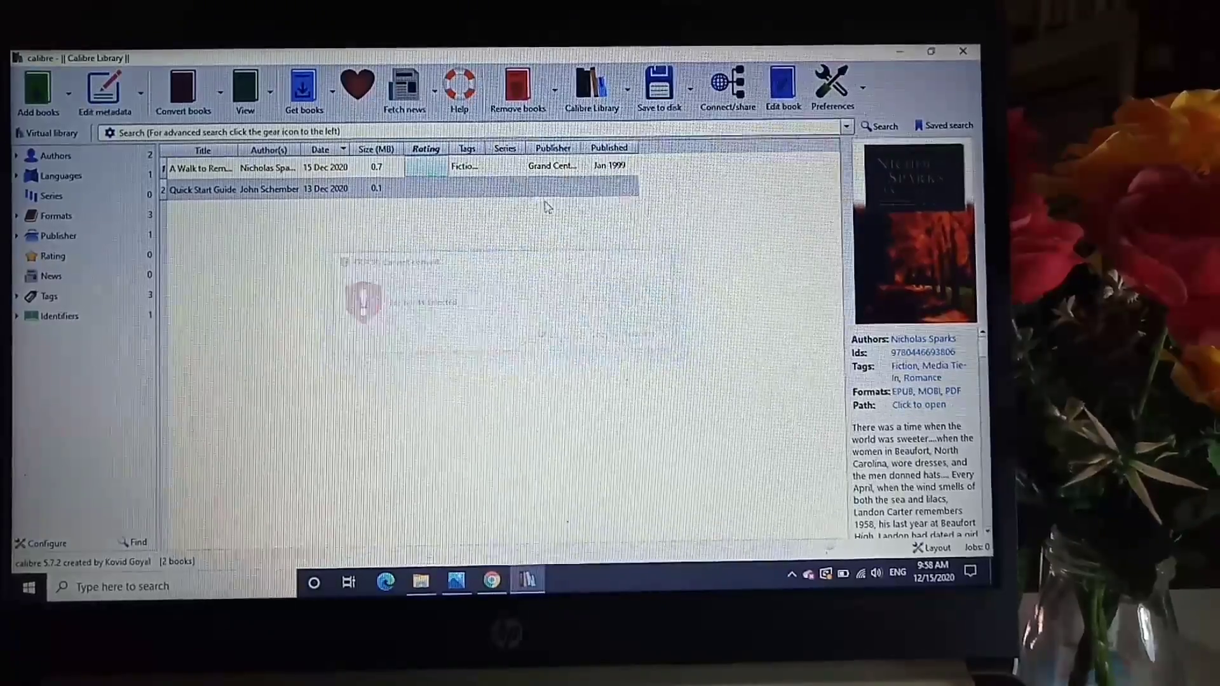
{"action": "left_click", "coordinate": [505, 167]}
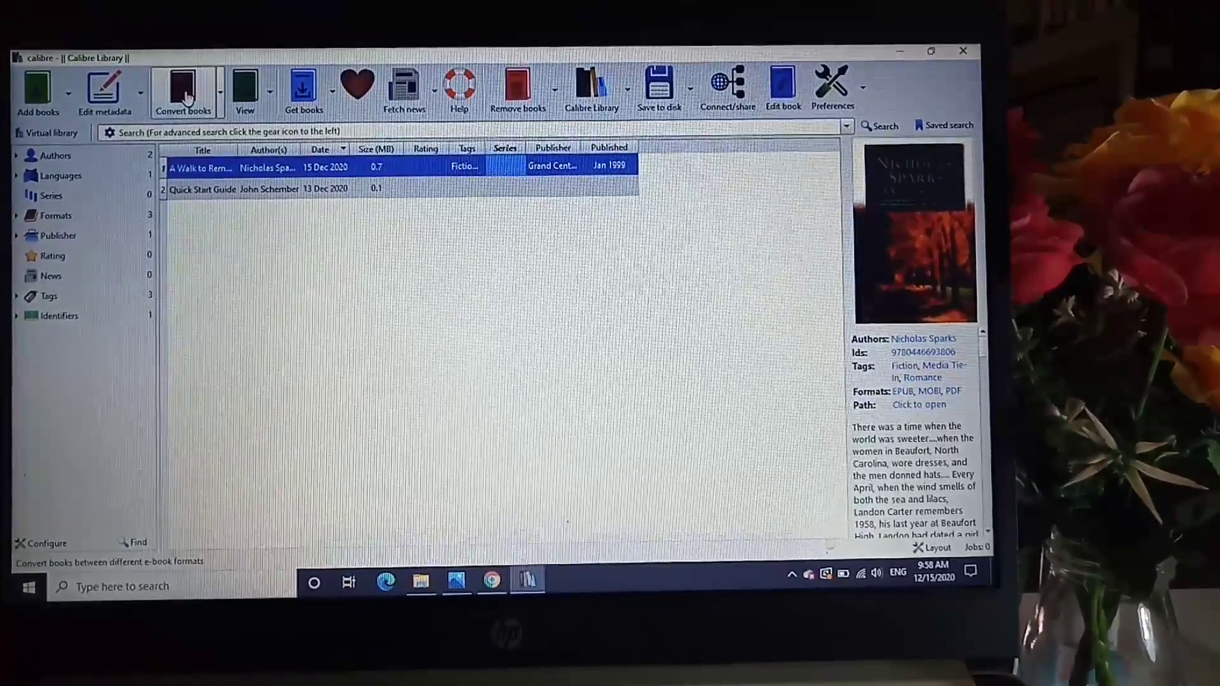
{"action": "left_click", "coordinate": [182, 91]}
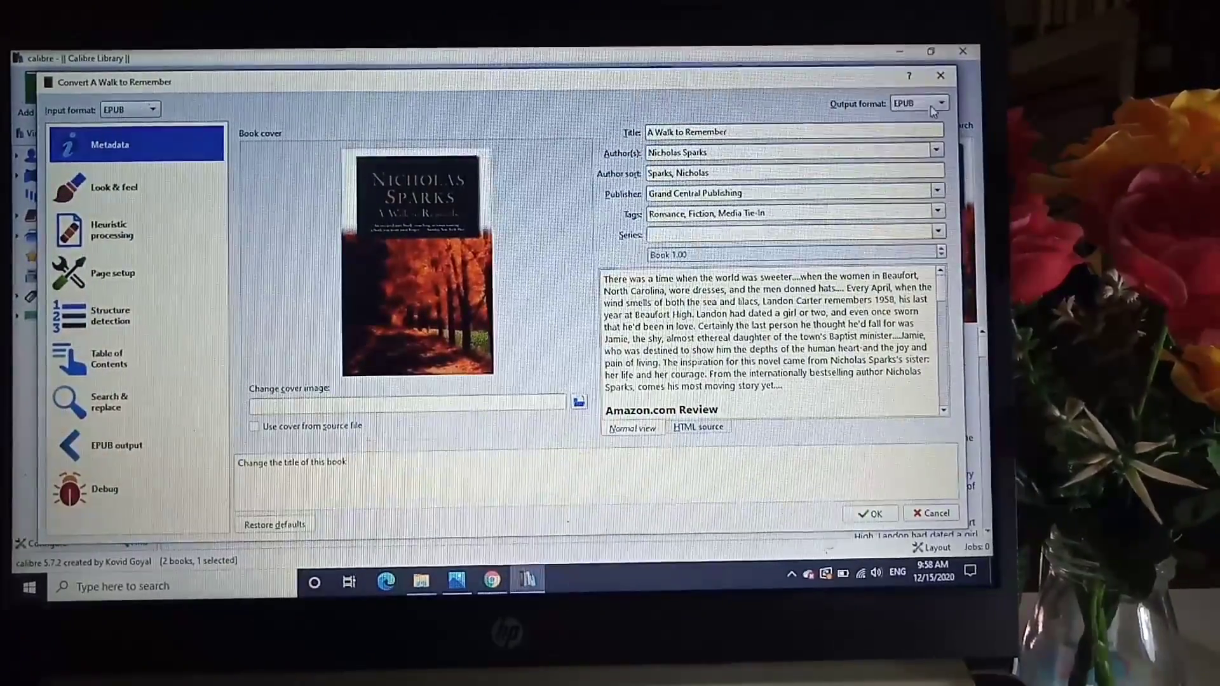
{"action": "left_click", "coordinate": [919, 104]}
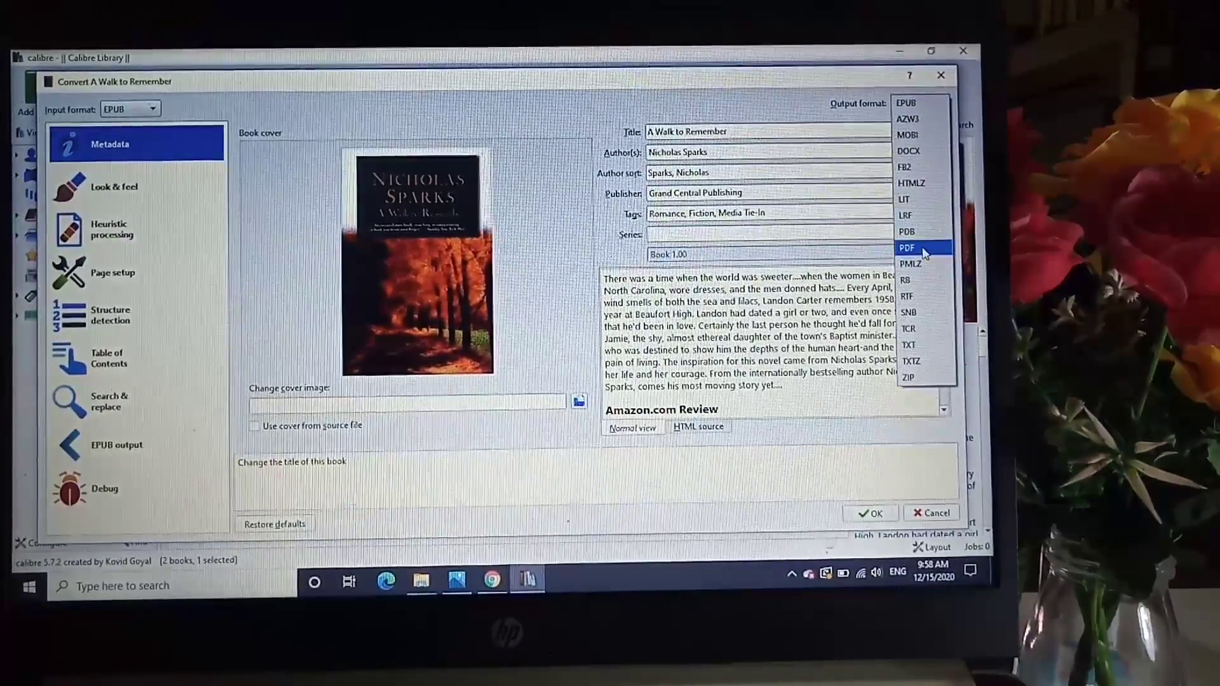
{"action": "left_click", "coordinate": [923, 250]}
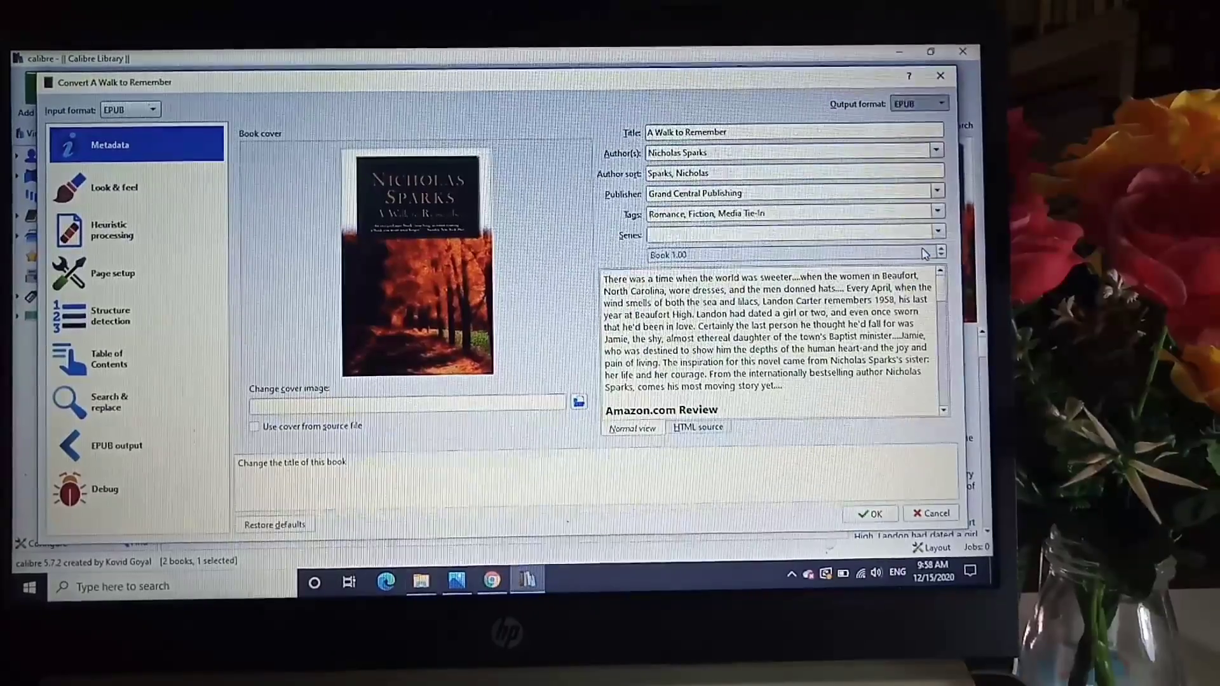